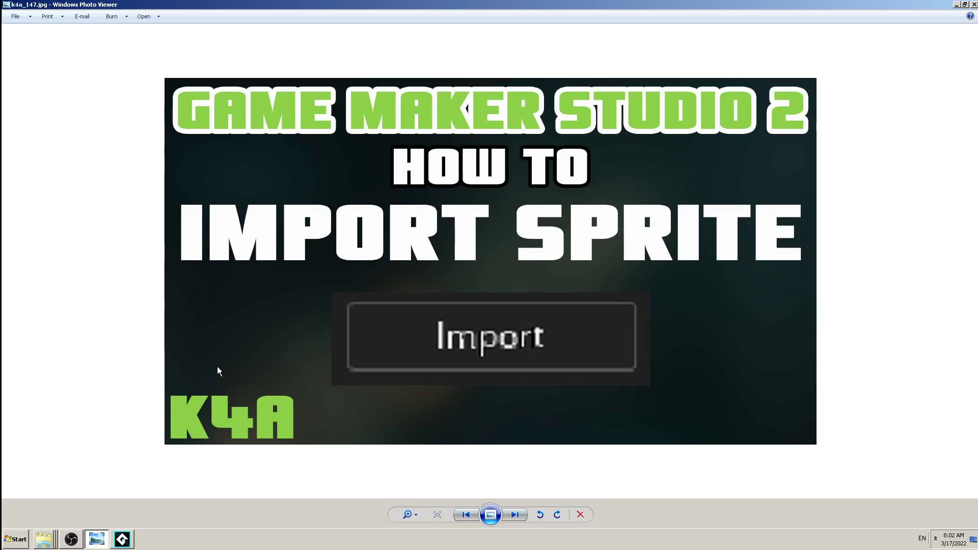
- Add a new empty 64x64 sprite, Sprite8, to the Sequences group from its right-click Create menu
left_click(122, 539)
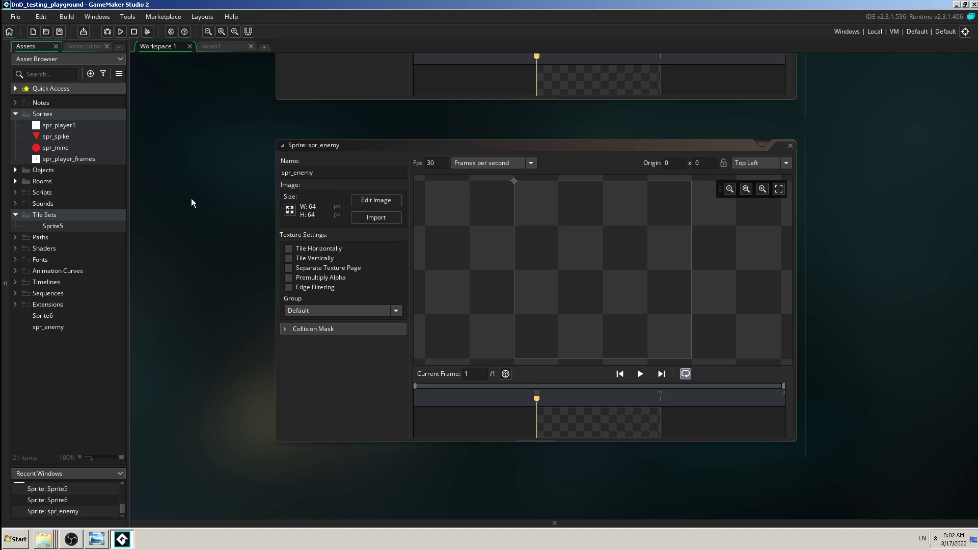
left_click(57, 298)
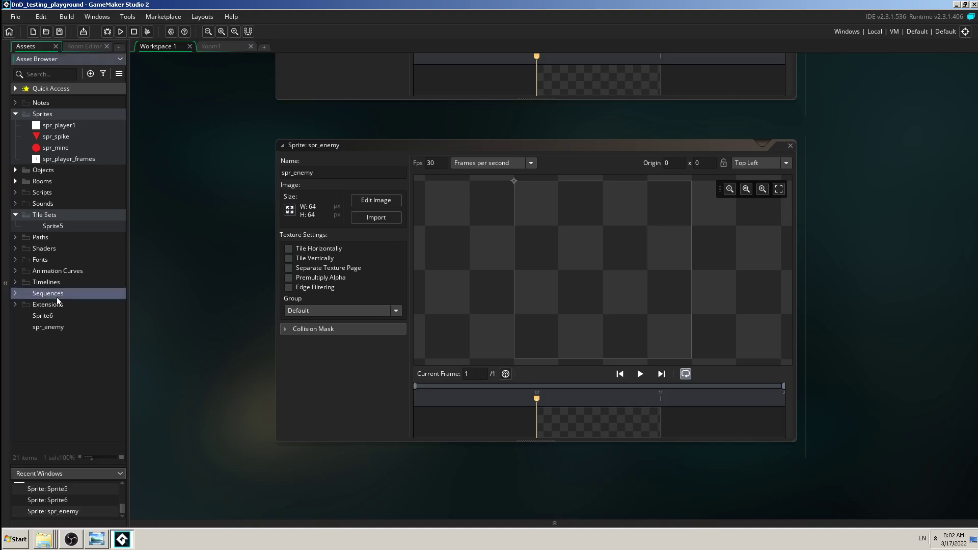
right_click(57, 298)
mouse_move(70, 305)
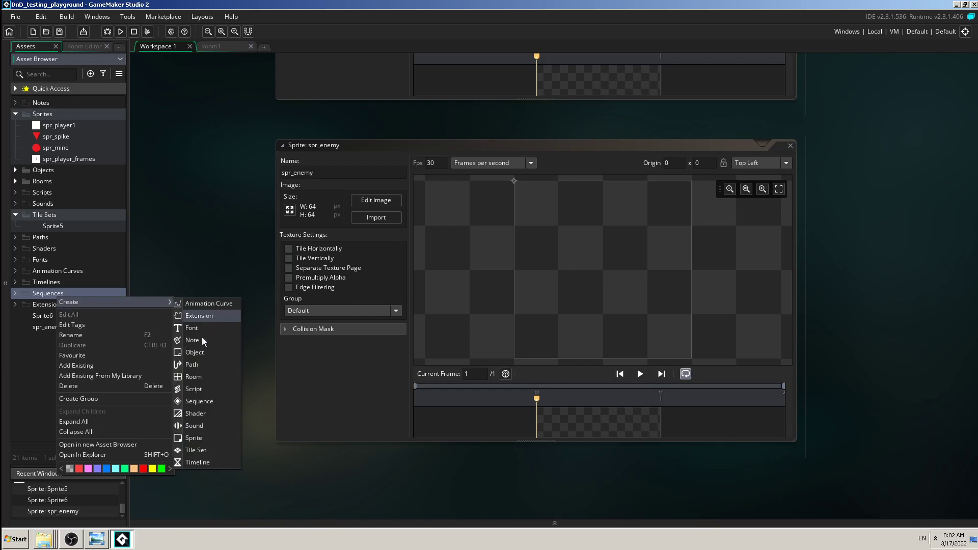
left_click(193, 438)
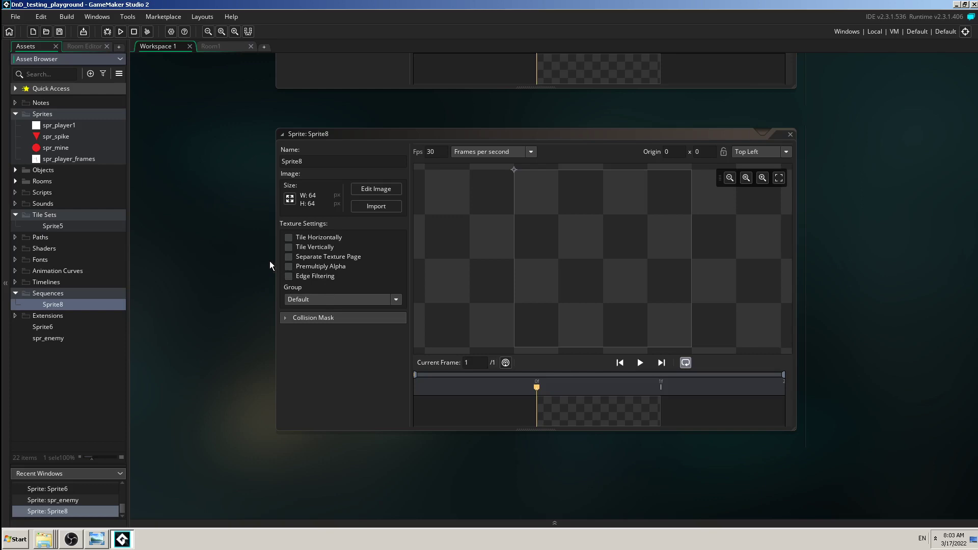
- Scroll the workspace to bring the Sprite8 editor into view
scroll(262, 259, "up", 1)
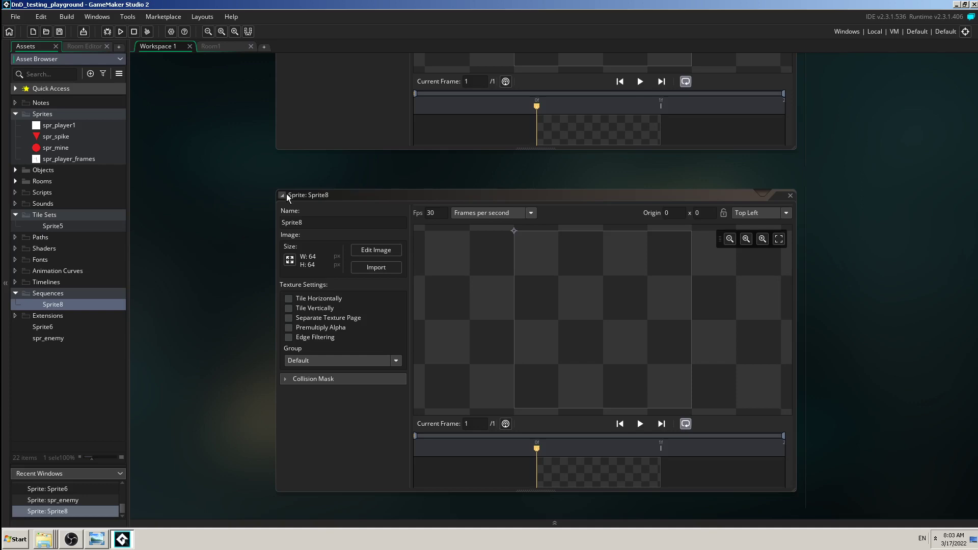
- Close the Sprite8 editor and open Sprite6's editor, centered in the workspace
left_click(791, 195)
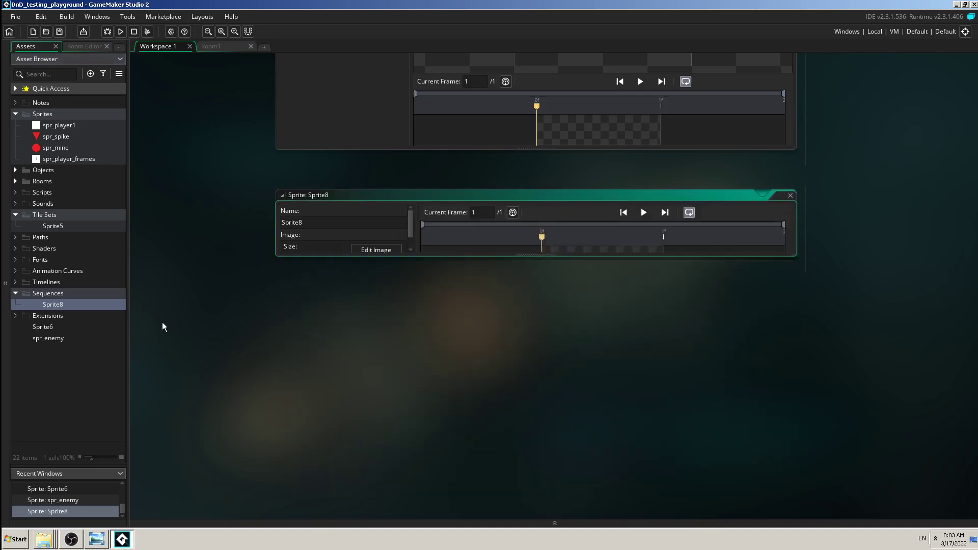
double_click(52, 326)
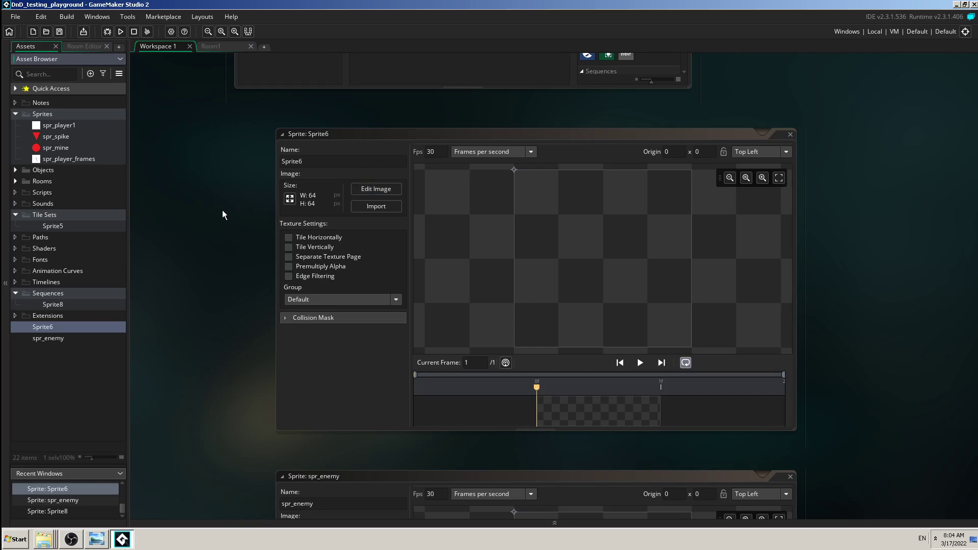
scroll(219, 209, "up", 2, "ctrl")
middle_click_drag(219, 198, 193, 215)
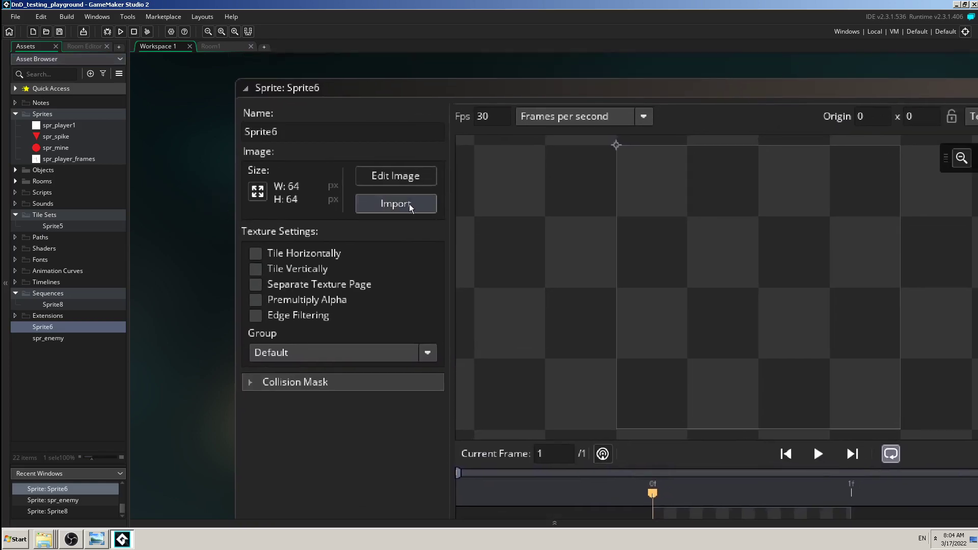
- Choose ca_bottle.jpg from the Desktop to import into Sprite6
left_click(422, 208)
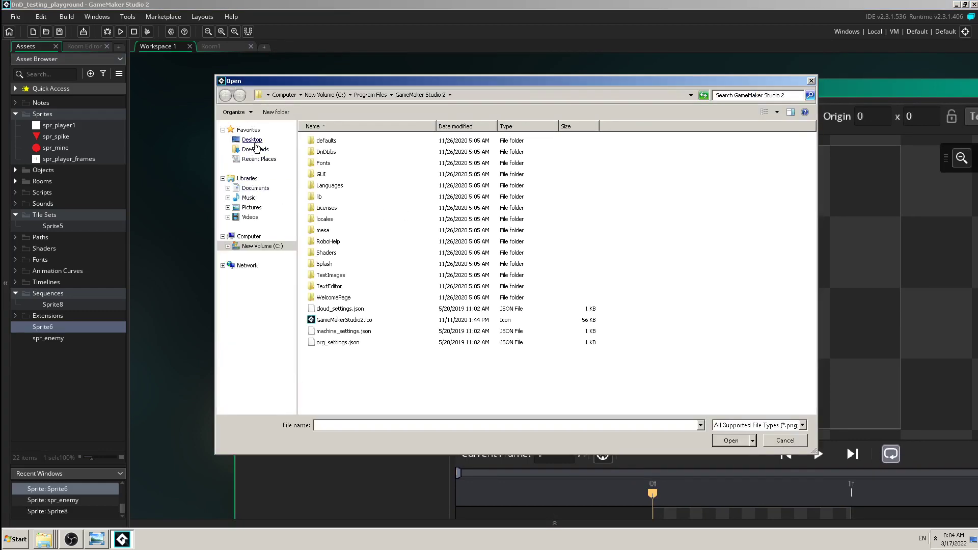
left_click(255, 143)
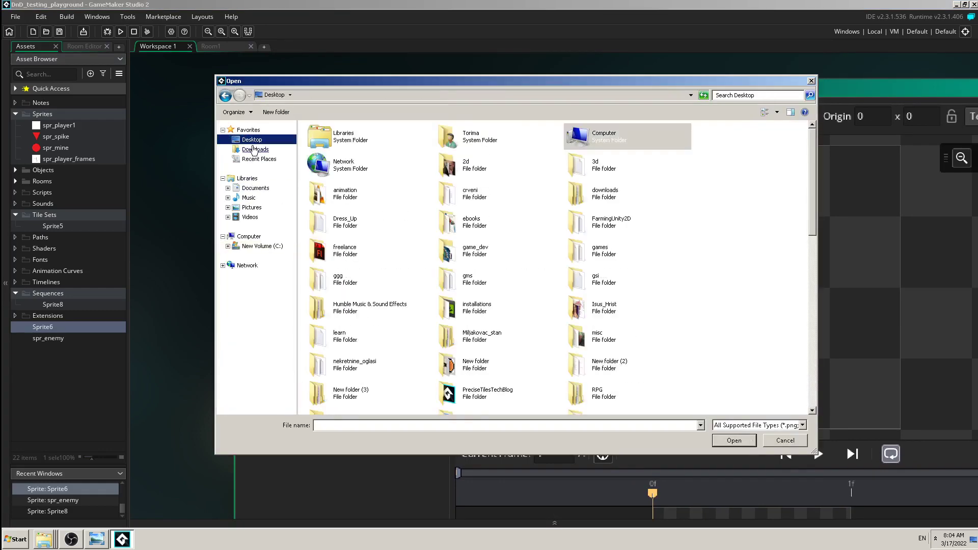
left_click(476, 425)
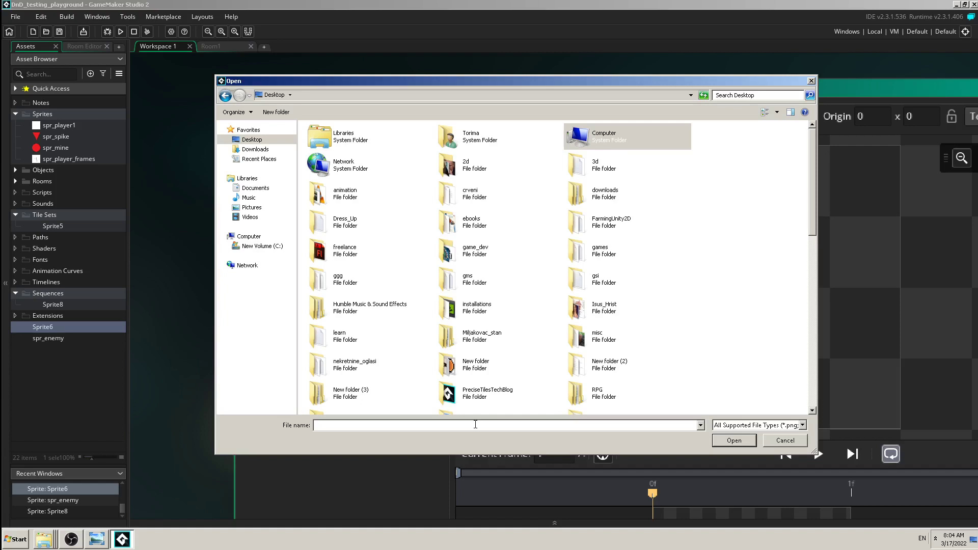
type("c")
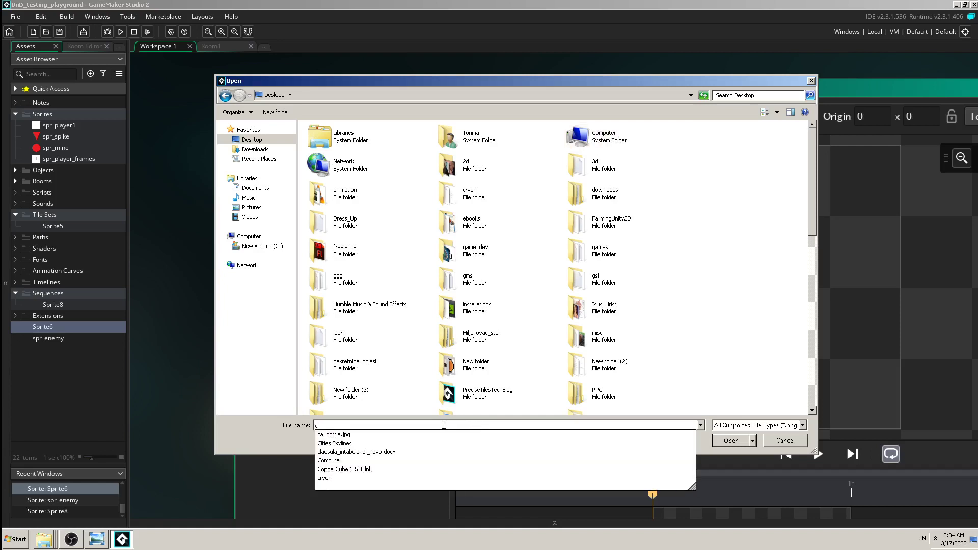
type("a")
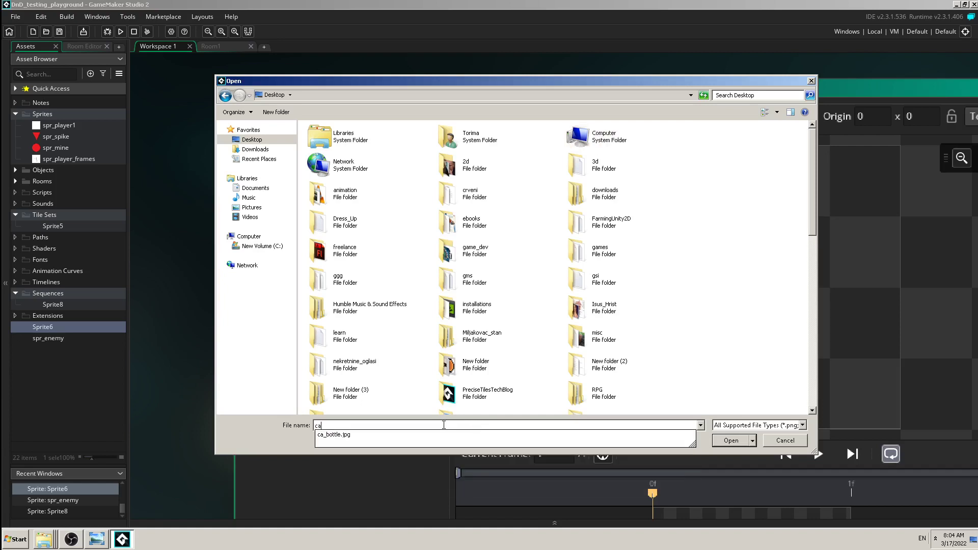
left_click(369, 435)
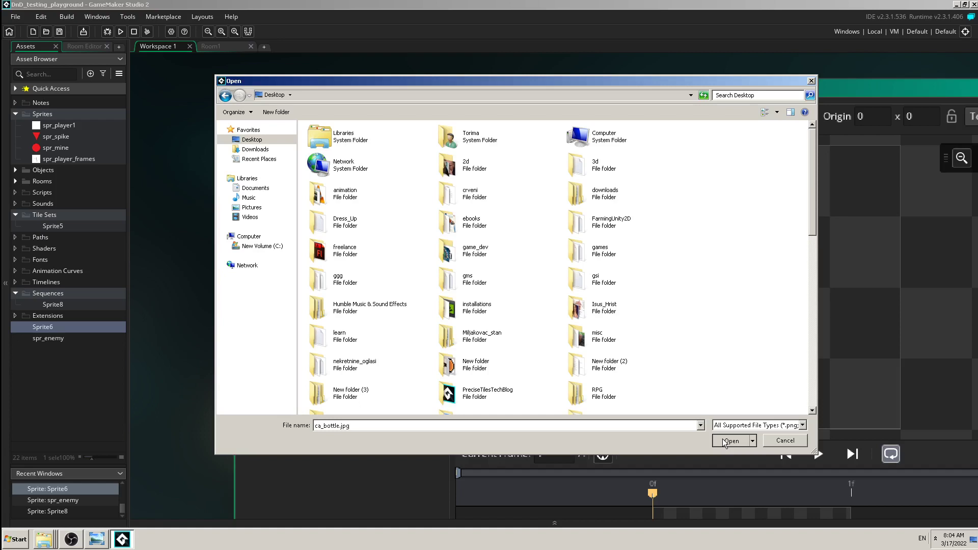
left_click(724, 441)
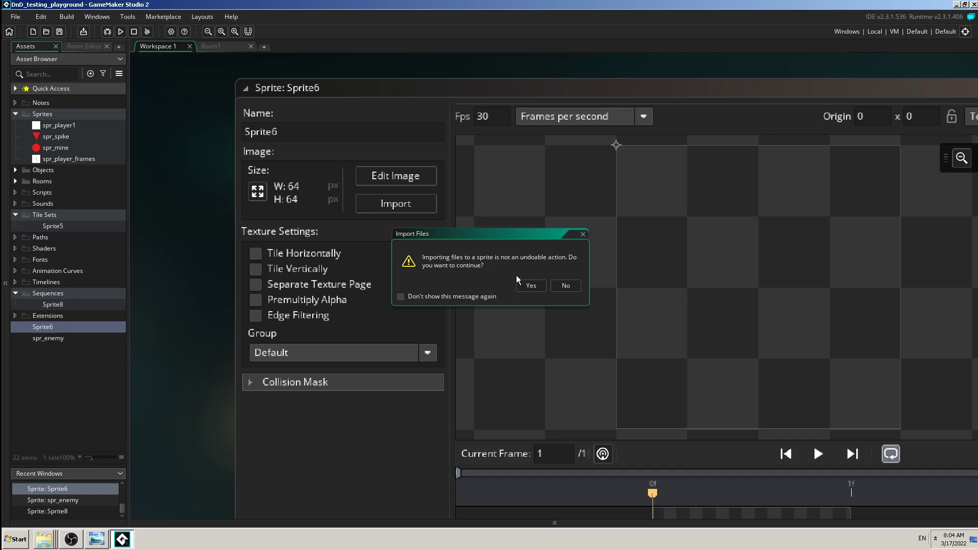
- Confirm the import so Sprite6 holds the 236x236 bottle image, then zoom to inspect it
left_click(530, 284)
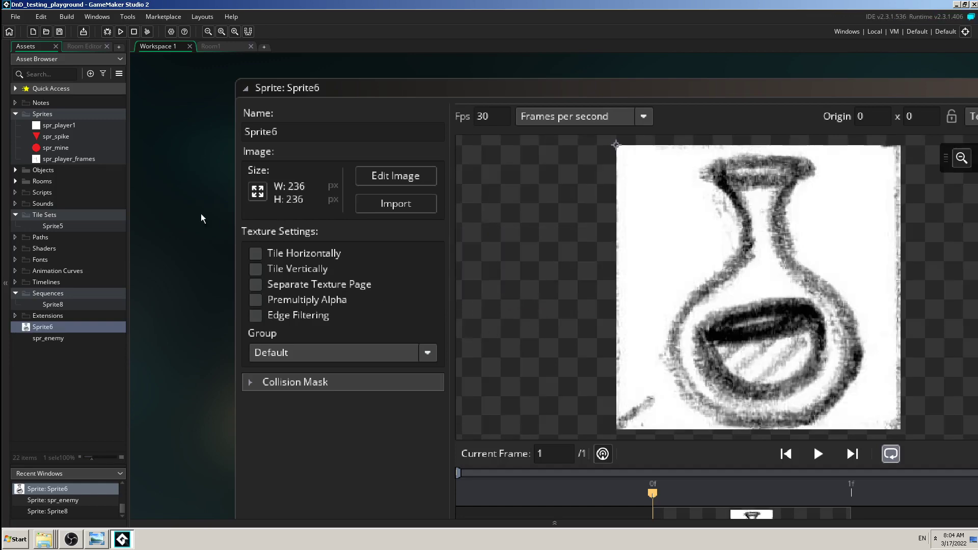
scroll(200, 214, "down", 1, "ctrl")
scroll(199, 214, "down", 2, "ctrl")
scroll(200, 213, "up", 1, "ctrl")
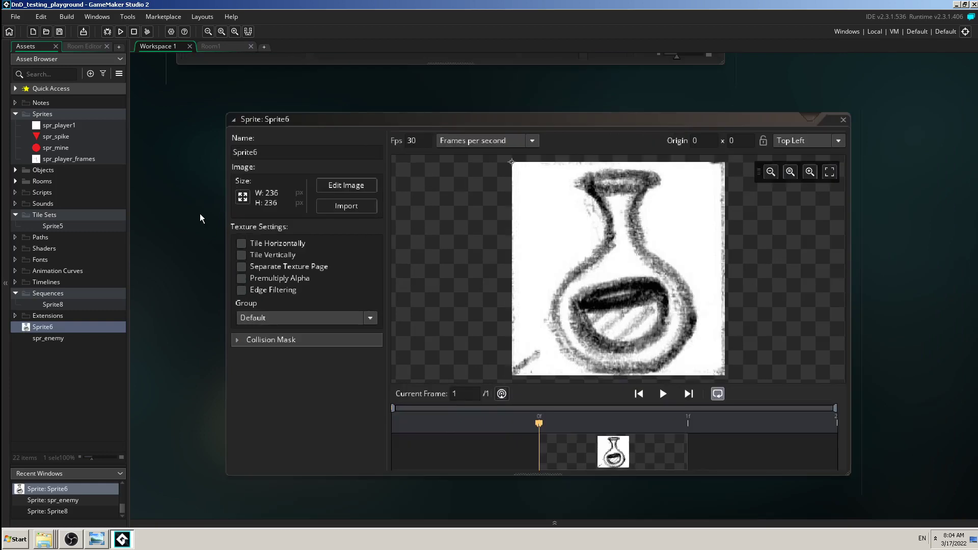
scroll(200, 214, "down", 1, "ctrl")
scroll(200, 214, "up", 1, "ctrl")
scroll(193, 184, "up", 4, "ctrl")
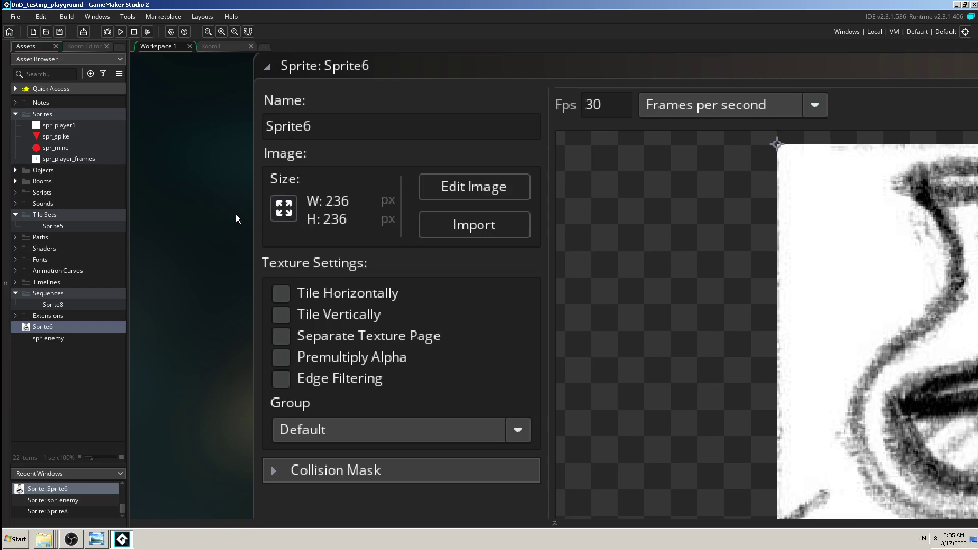
scroll(236, 214, "down", 3)
scroll(235, 211, "down", 3, "ctrl")
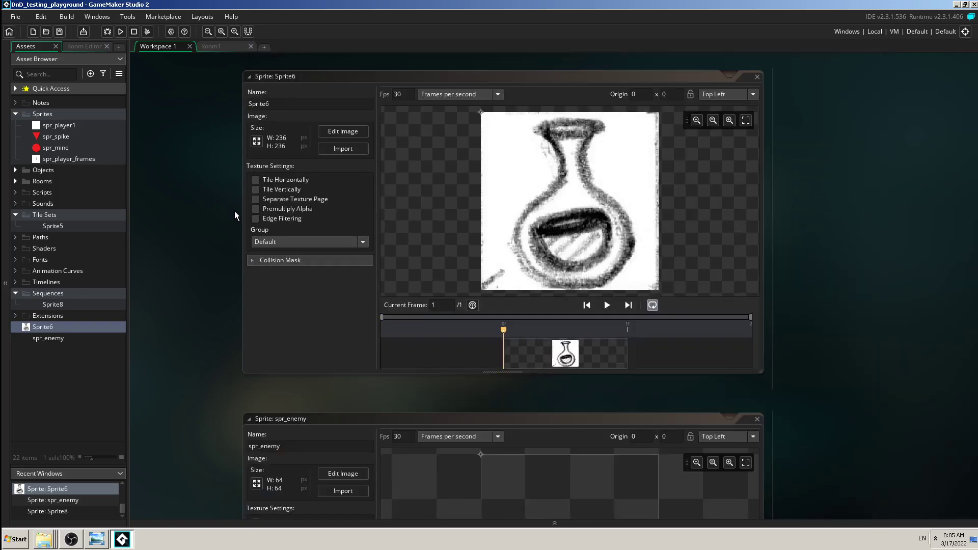
scroll(216, 238, "down", 6)
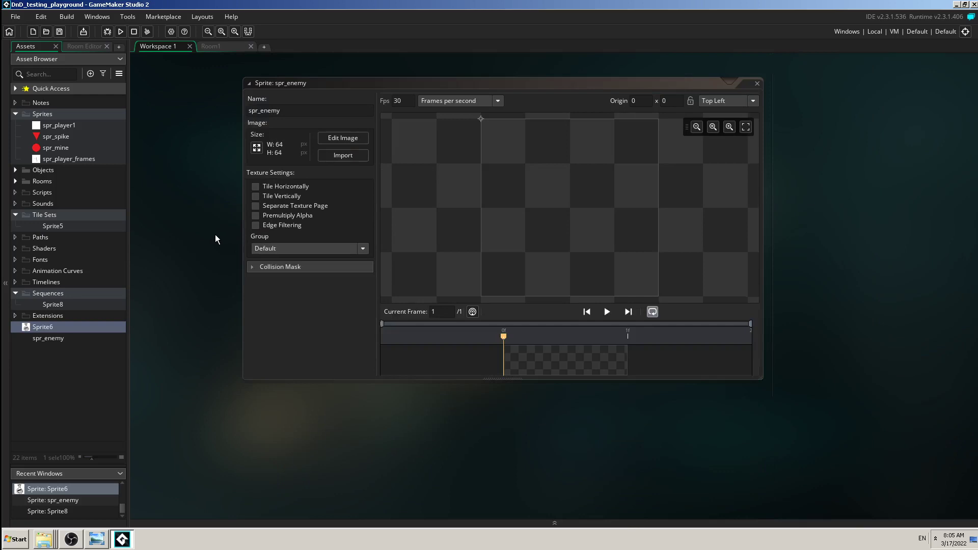
scroll(215, 239, "up", 1)
scroll(215, 238, "up", 2, "ctrl")
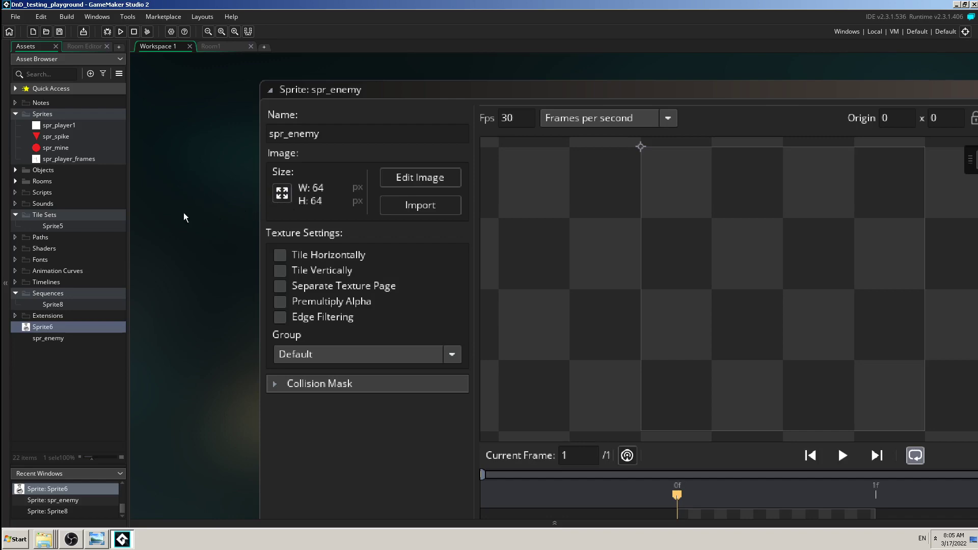
scroll(176, 210, "down", 2, "ctrl")
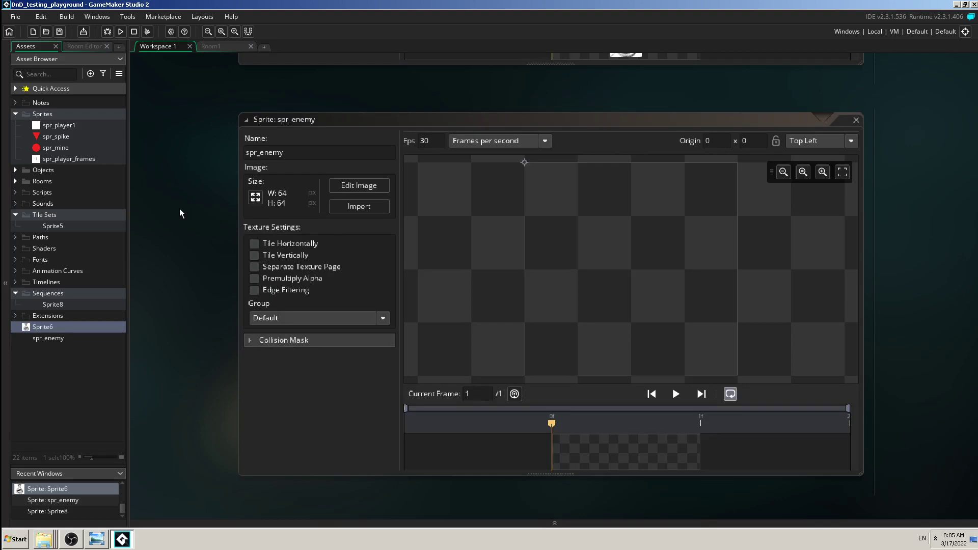
left_click(359, 207)
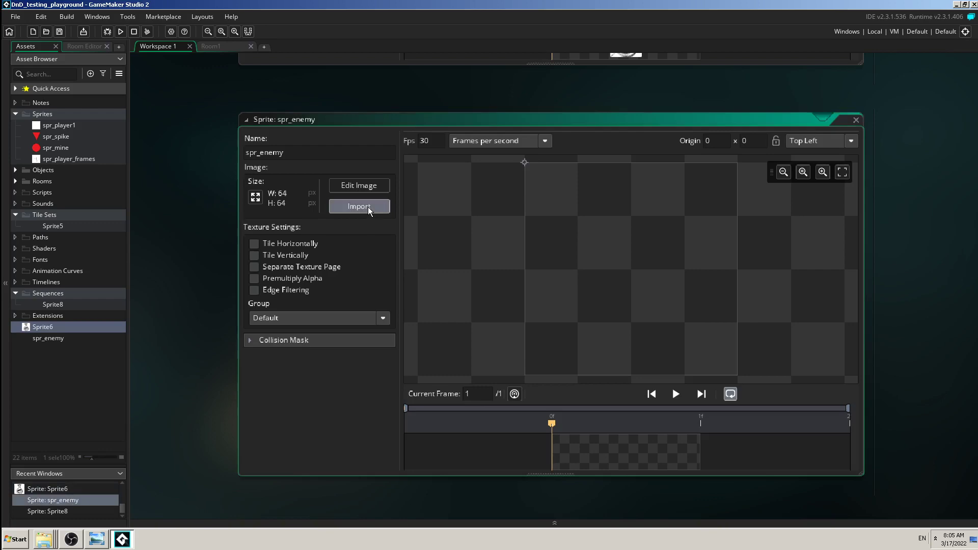
left_click(785, 441)
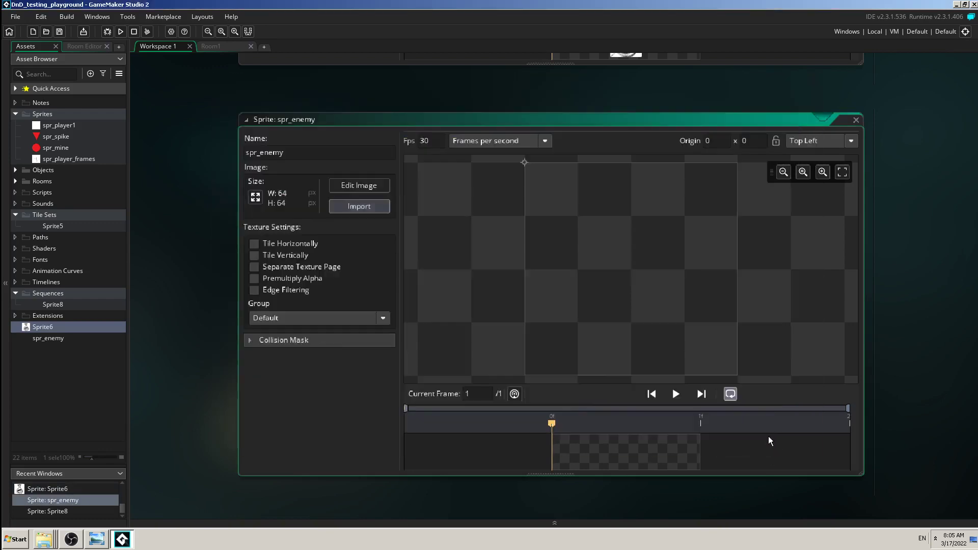
- Restore down GameMaker, minimize Photo Viewer, and drag ca_bottle.jpg toward the sprite workspace
left_click(965, 5)
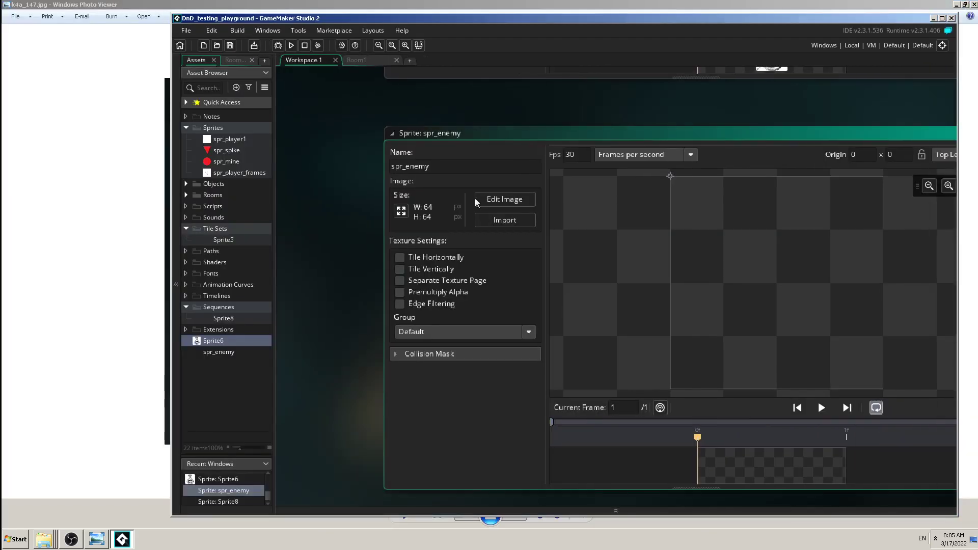
left_click(957, 5)
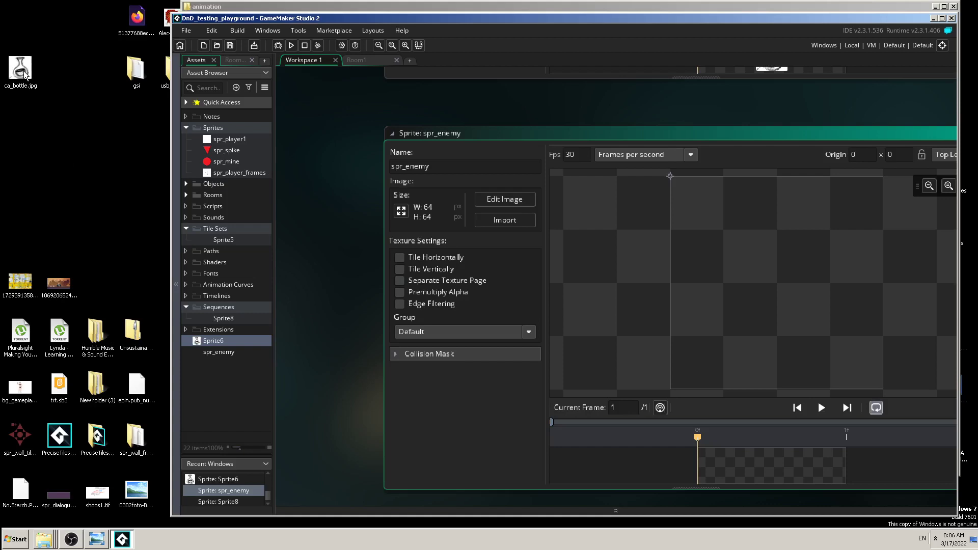
left_click_drag(24, 74, 37, 125)
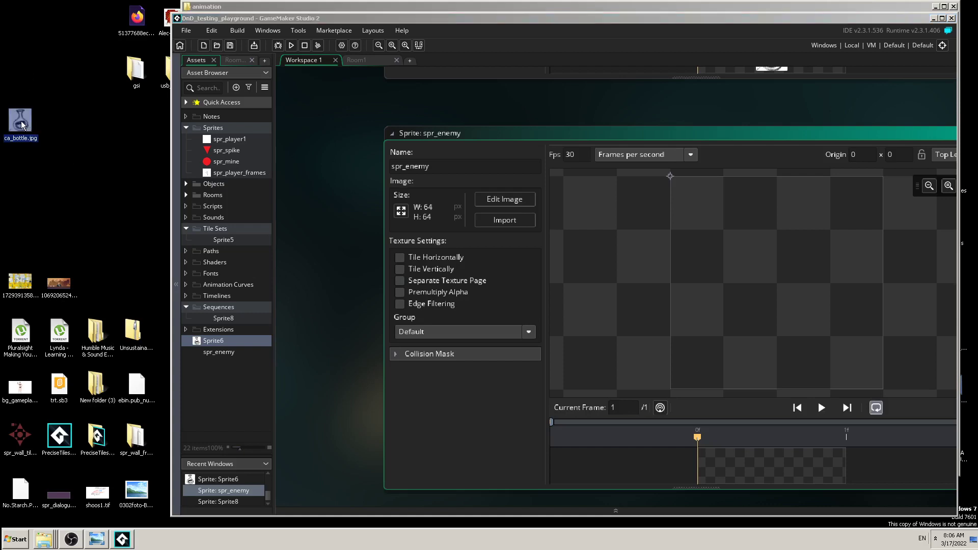
left_click_drag(107, 178, 55, 134)
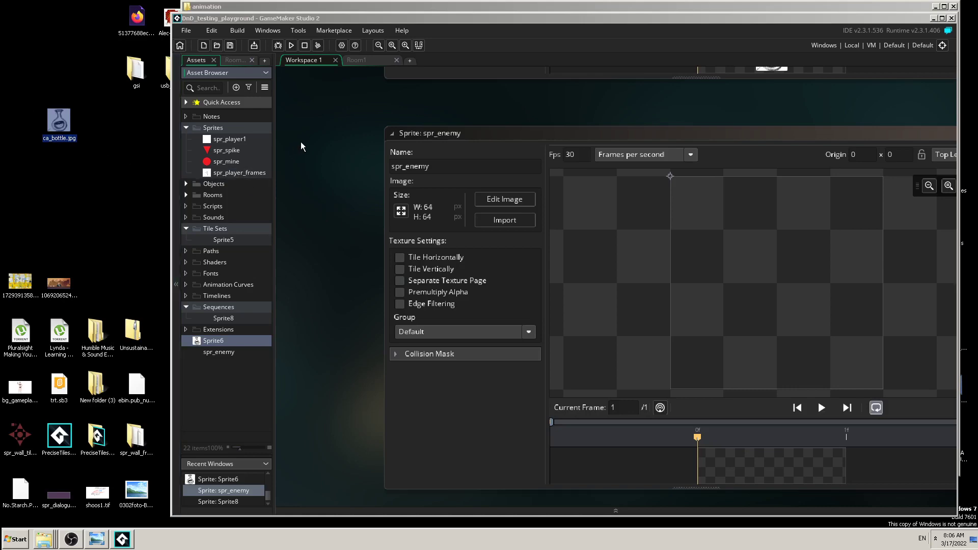
- Import ca_bottle.jpg into spr_enemy and confirm, making it a 236x236 bottle sprite
left_click(316, 137)
scroll(316, 138, "up", 3)
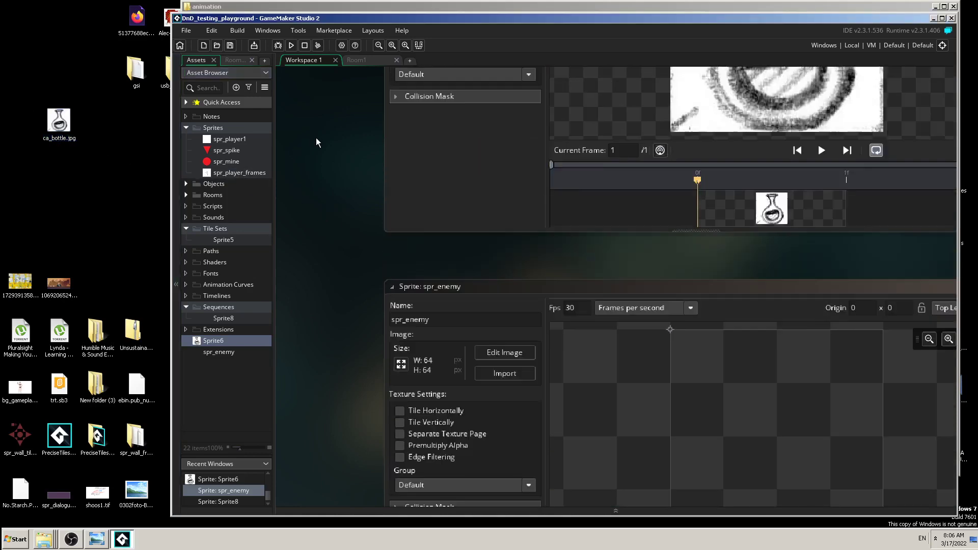
scroll(329, 154, "up", 4)
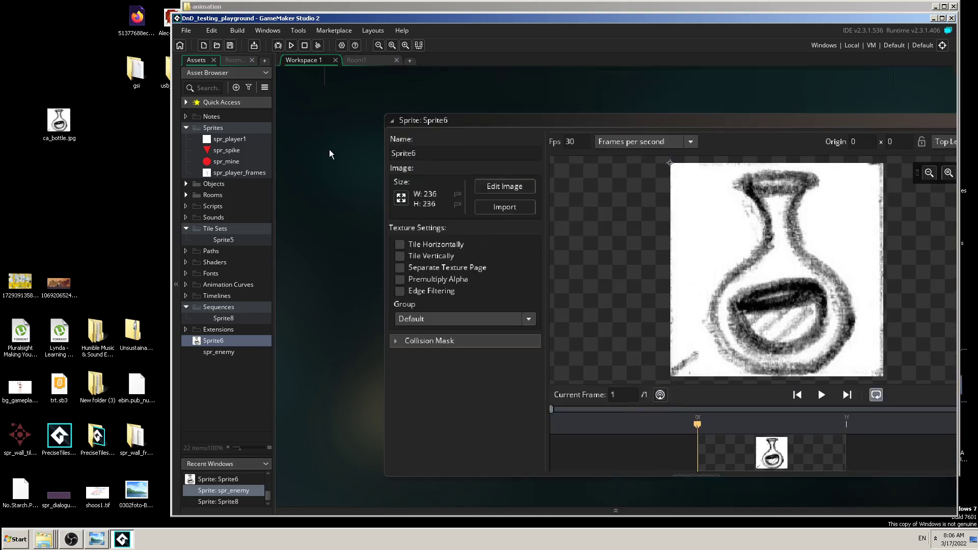
scroll(330, 150, "down", 5)
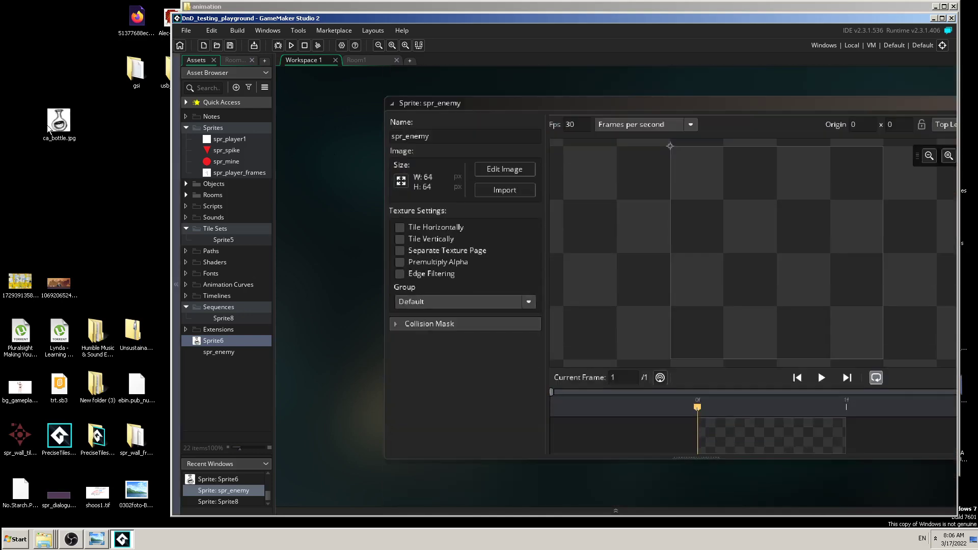
left_click(519, 193)
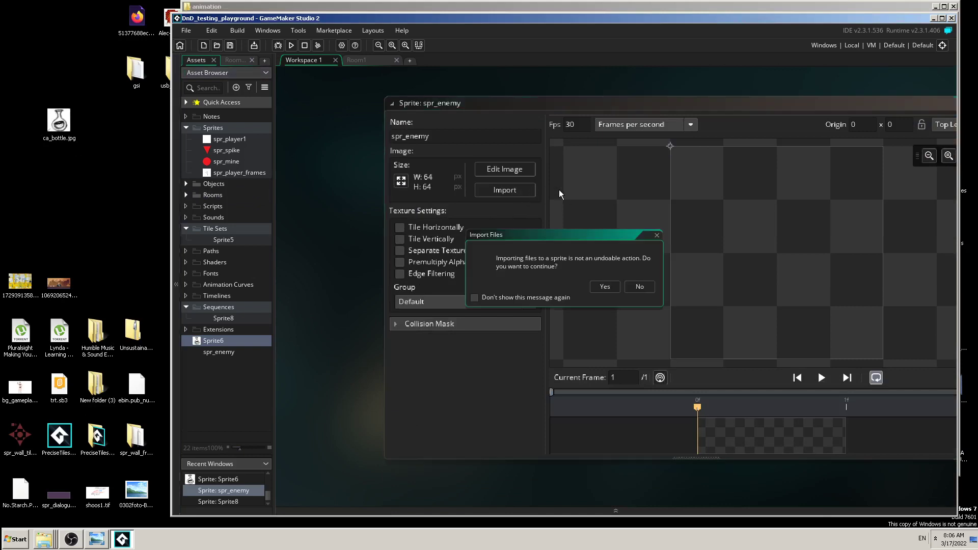
left_click(612, 288)
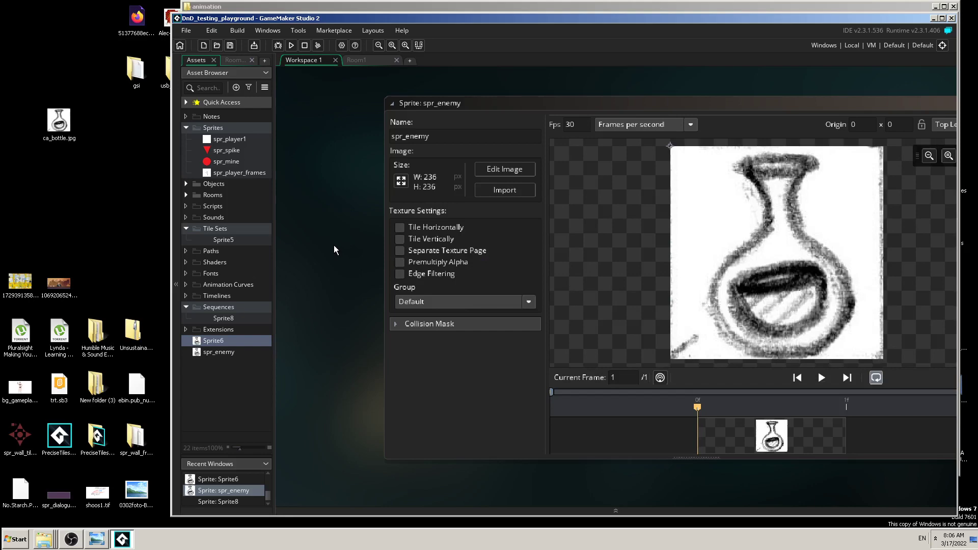
scroll(333, 245, "down", 7)
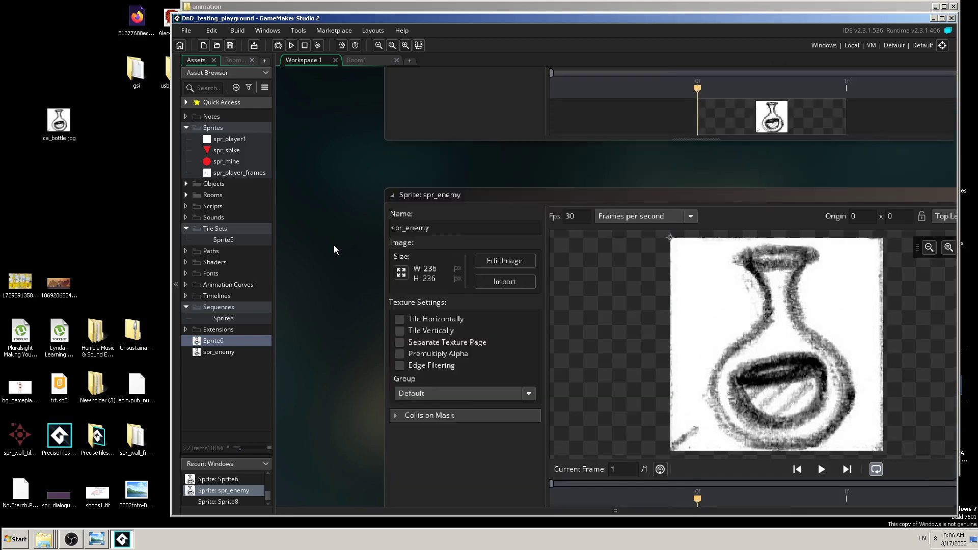
scroll(333, 246, "up", 2)
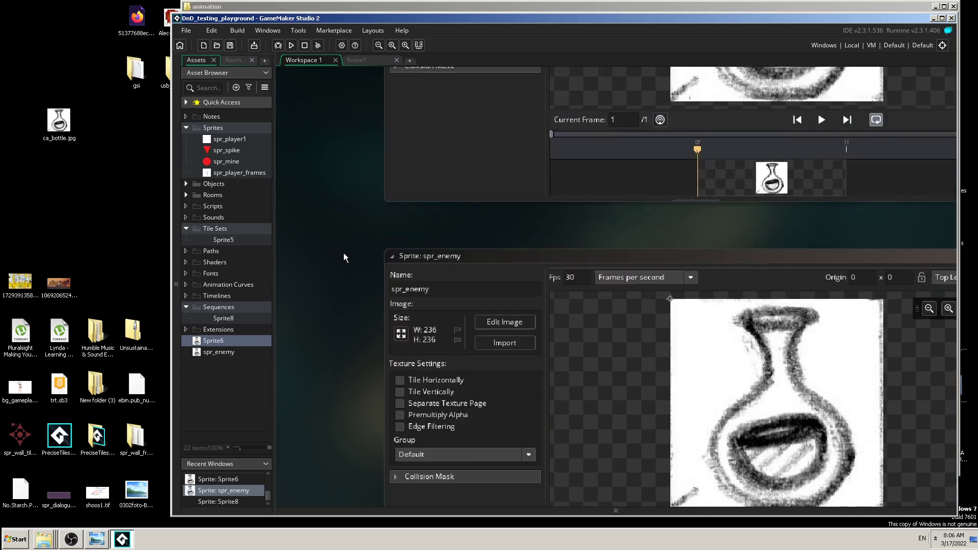
scroll(353, 275, "up", 4)
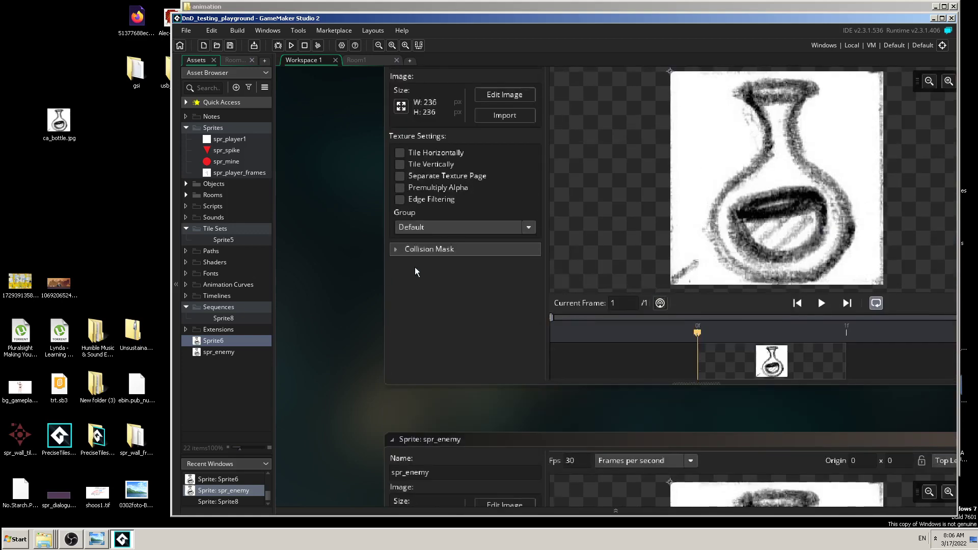
- Cancel the Import picker, then drop ca_bottle.jpg onto empty workspace to create the ca_bottle sprite
left_click(504, 177)
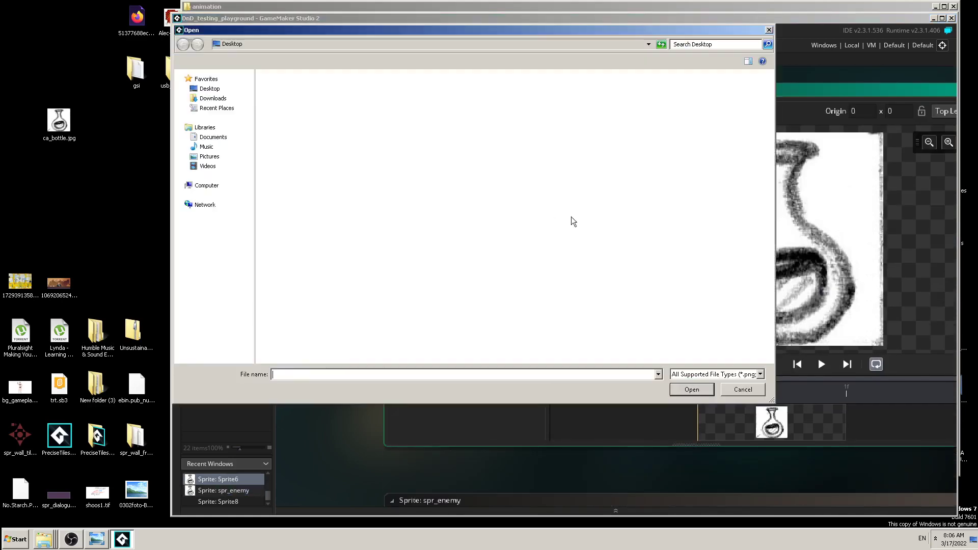
left_click(739, 390)
scroll(340, 267, "down", 5)
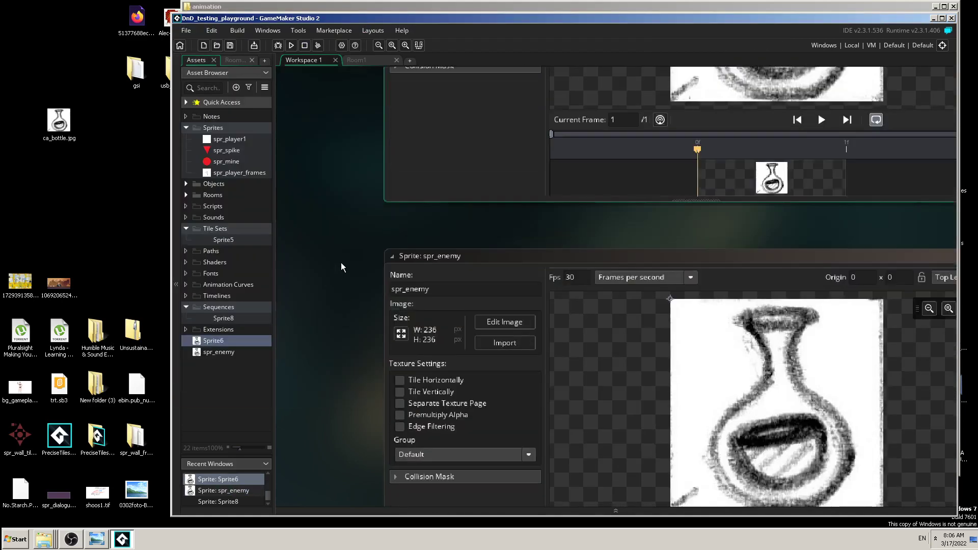
left_click_drag(52, 131, 445, 305)
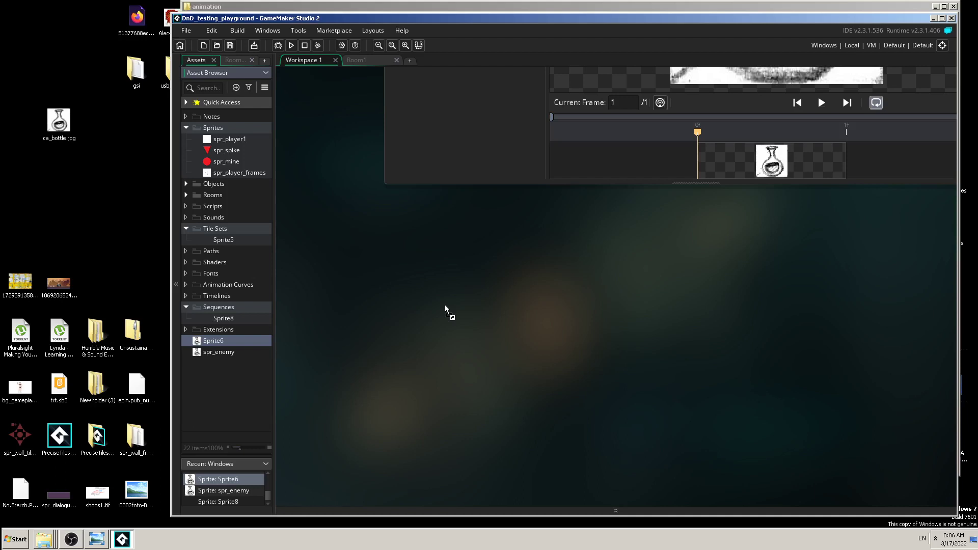
left_click_drag(445, 306, 94, 184)
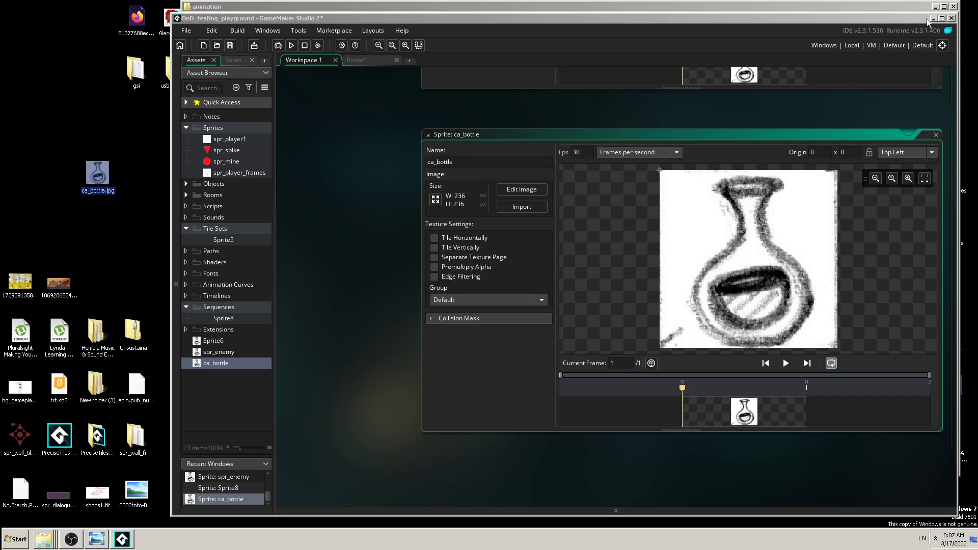
- Maximize GameMaker, open and cancel spr_enemy's Import picker, then switch to Photo Viewer
left_click(627, 23)
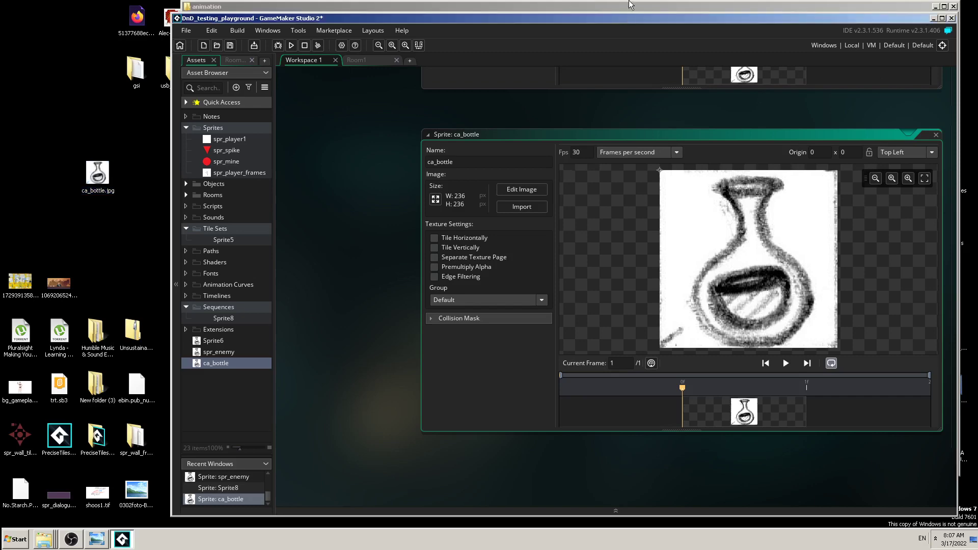
double_click(627, 22)
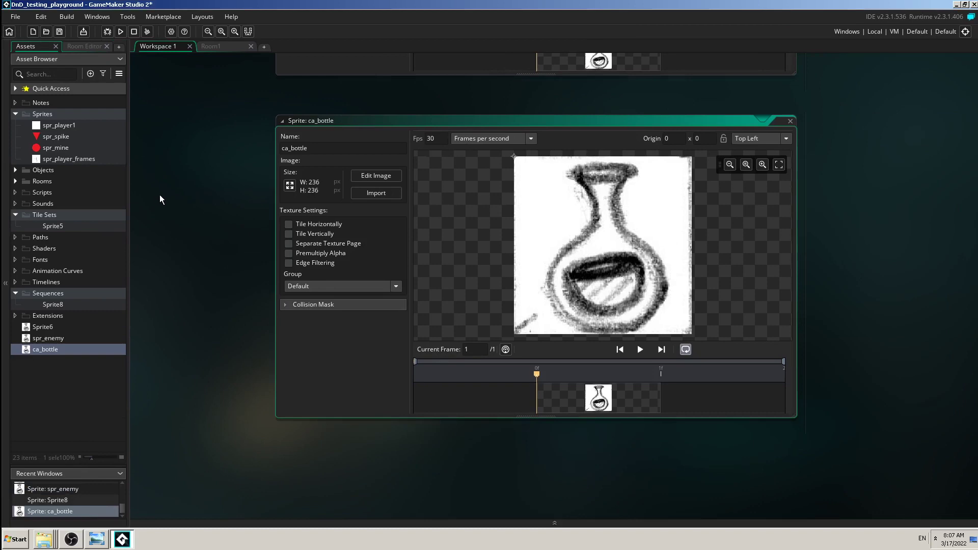
scroll(176, 214, "up", 4)
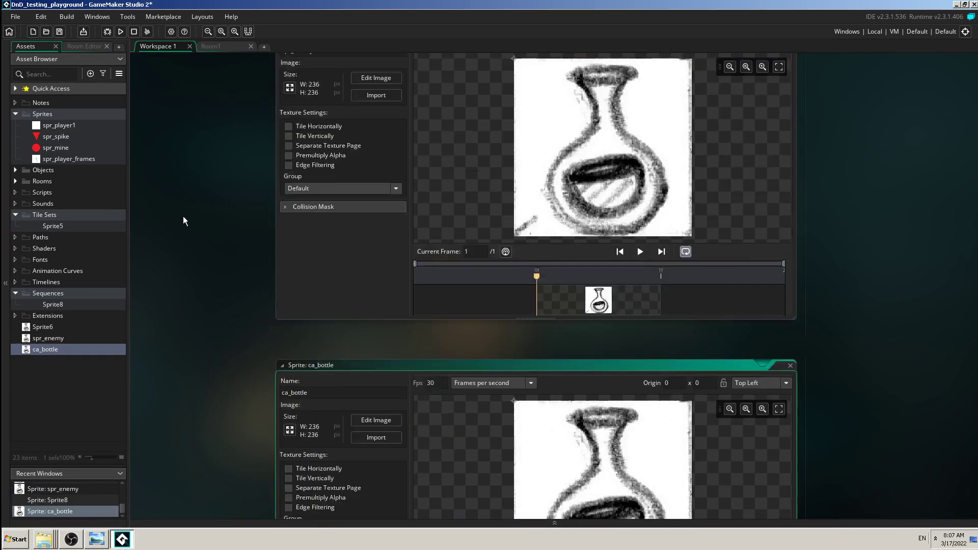
scroll(183, 216, "up", 1)
left_click(384, 152)
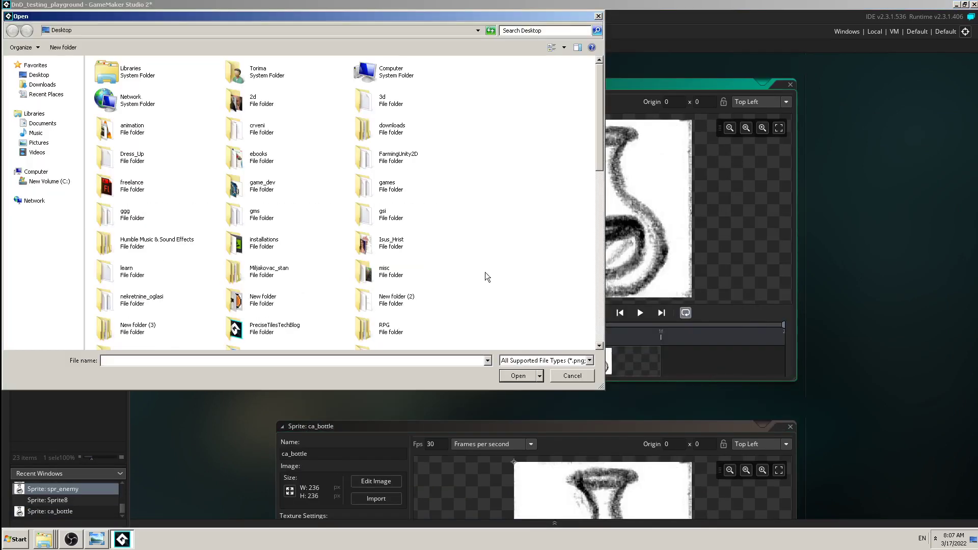
left_click(572, 377)
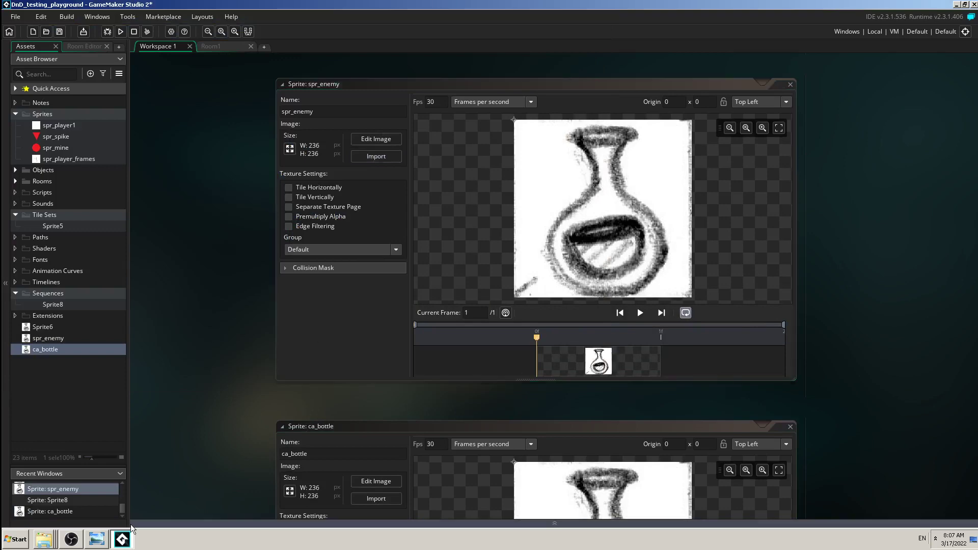
left_click(73, 544)
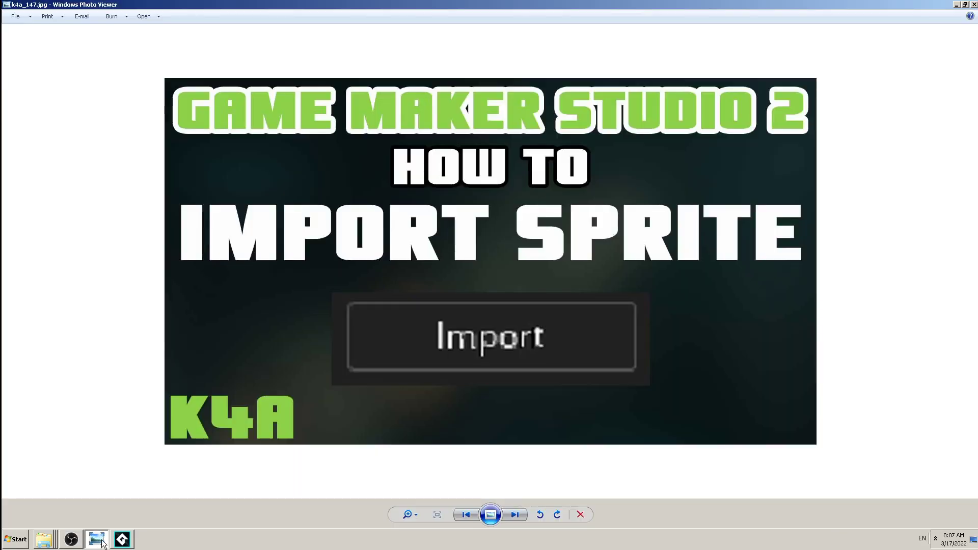
- Bring the OBS recording window to the front from the taskbar
left_click(71, 540)
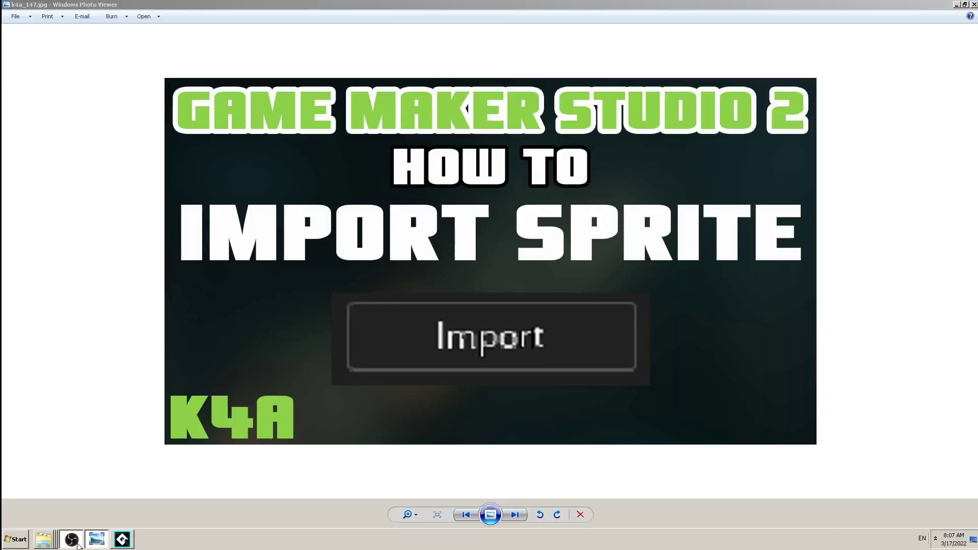